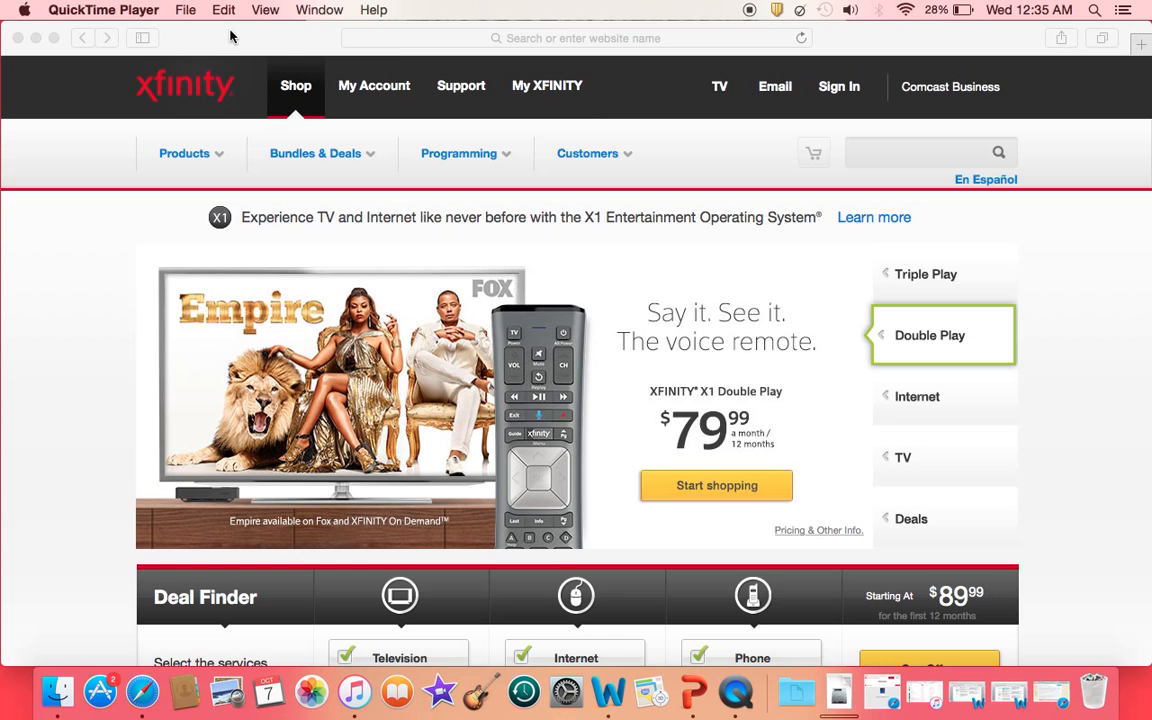
Bring the Safari window showing the Xfinity shop page to the front
{"action": "left_click", "coordinate": [421, 38]}
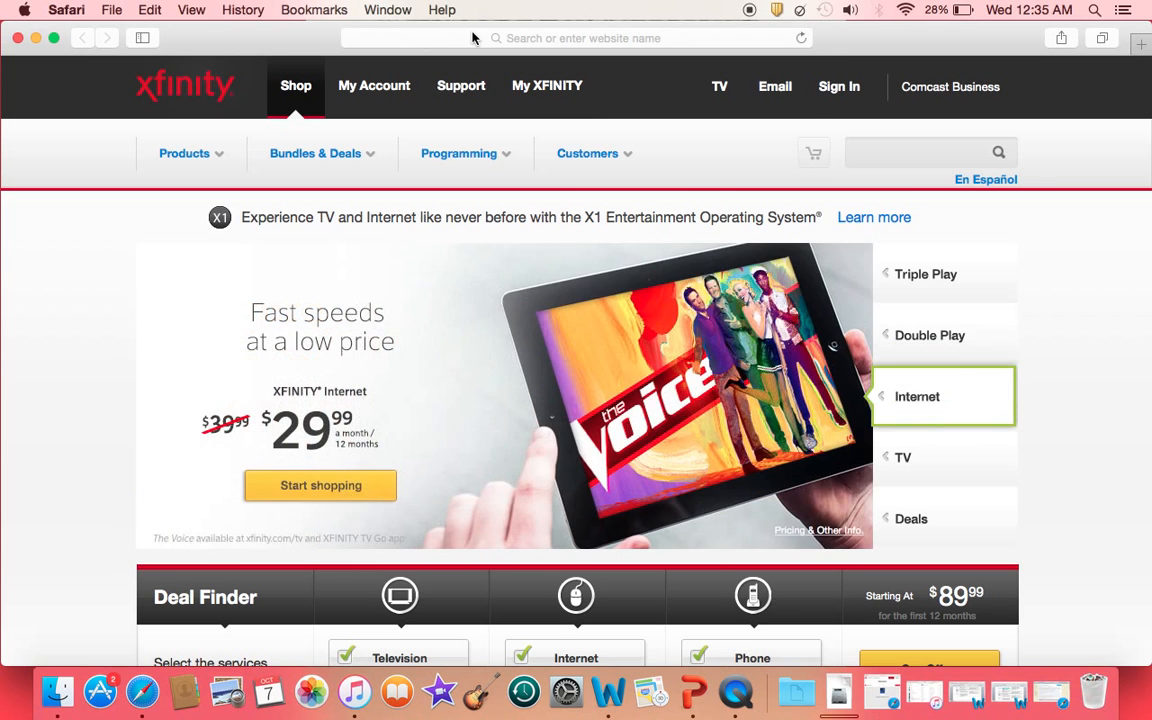
{"action": "left_click", "coordinate": [421, 38]}
Go to blogger.com in Safari to reach the Google sign-in page
{"action": "type", "text": "l"}
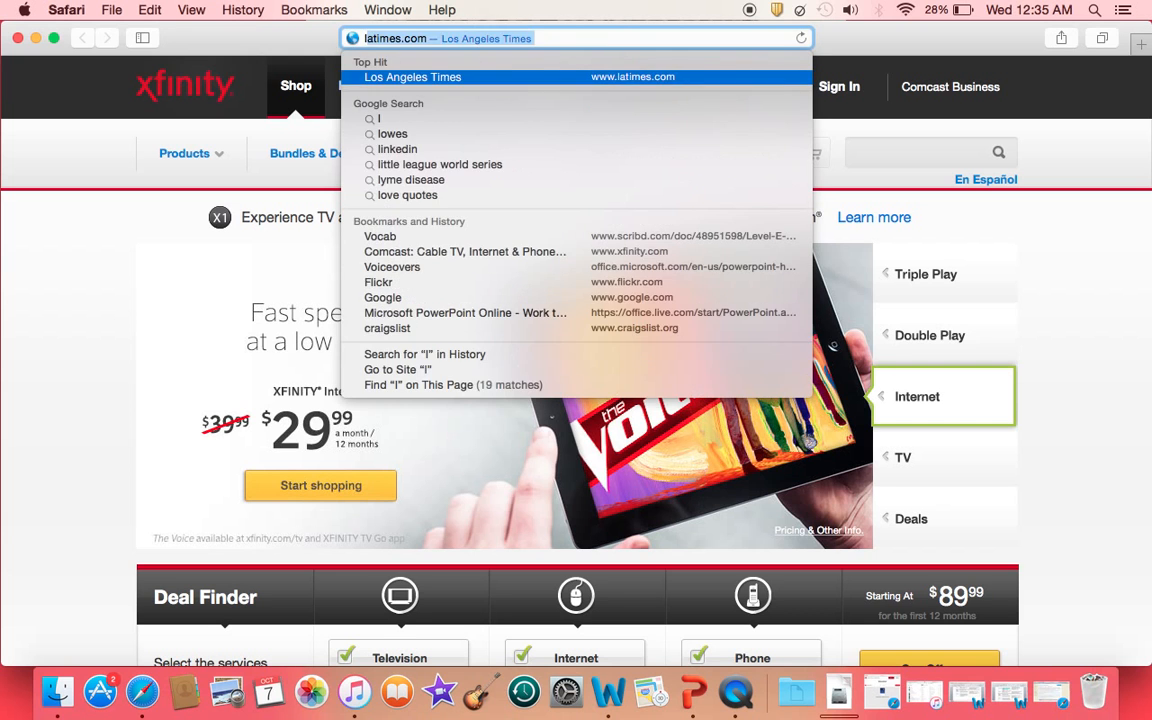
{"action": "key", "text": "BackSpace"}
{"action": "key", "text": "BackSpace"}
{"action": "type", "text": "blogger.com"}
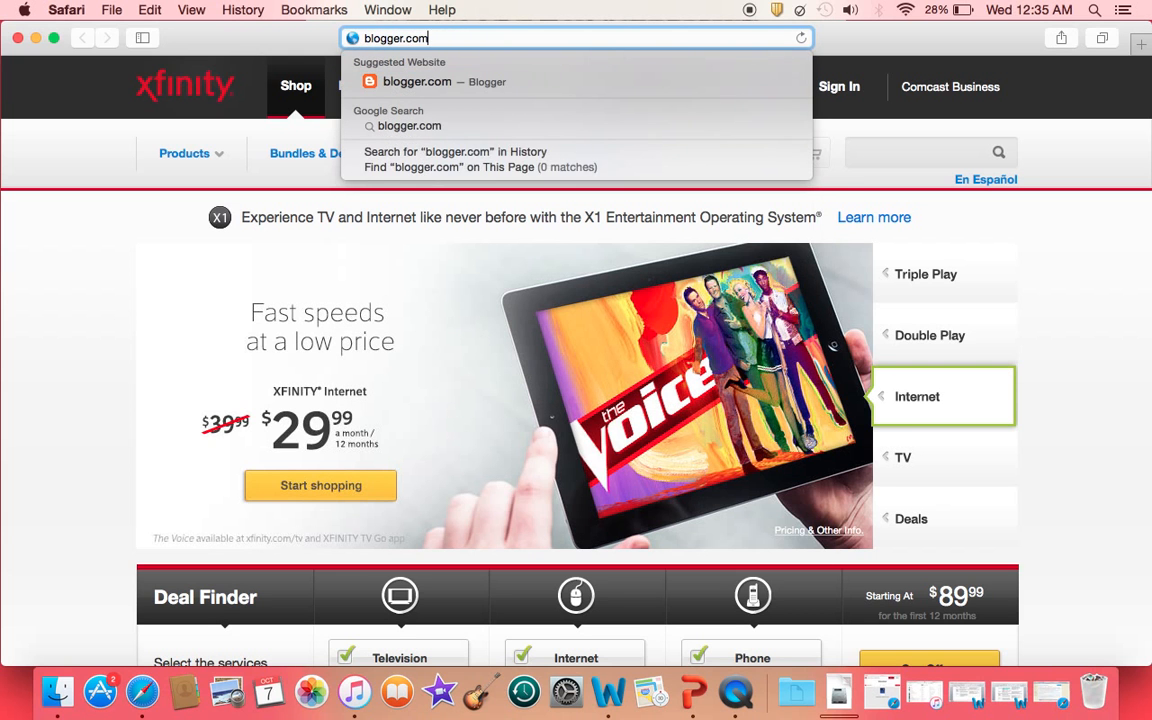
{"action": "key", "text": "Return"}
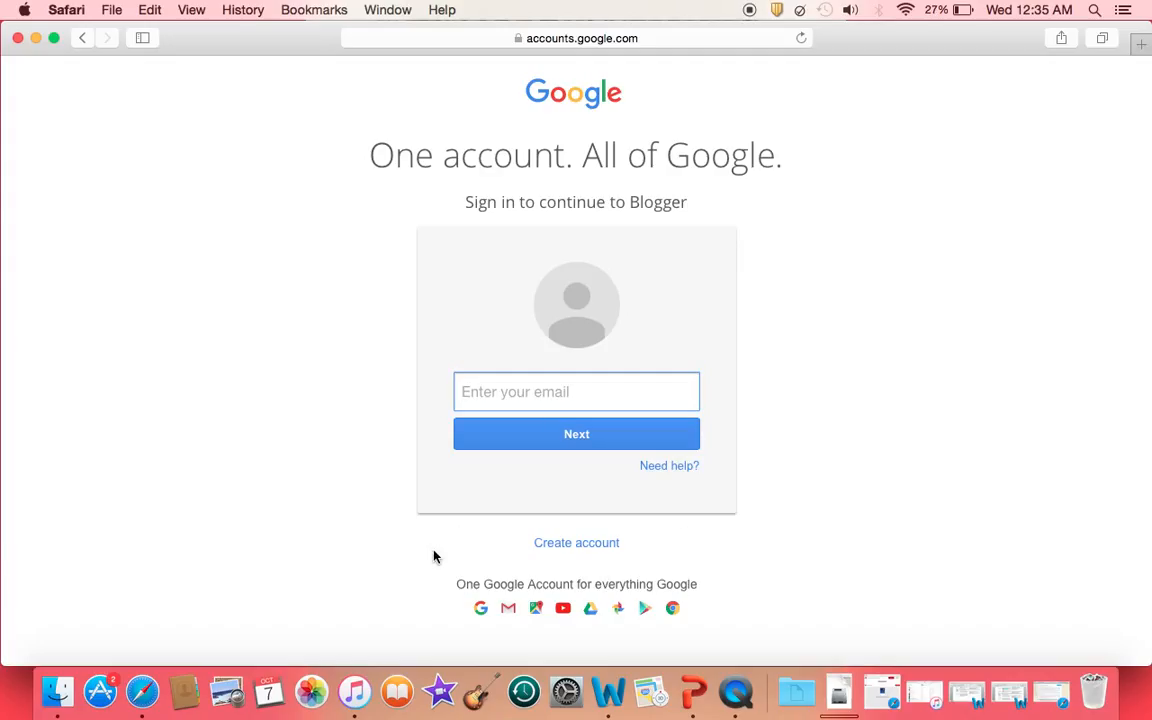
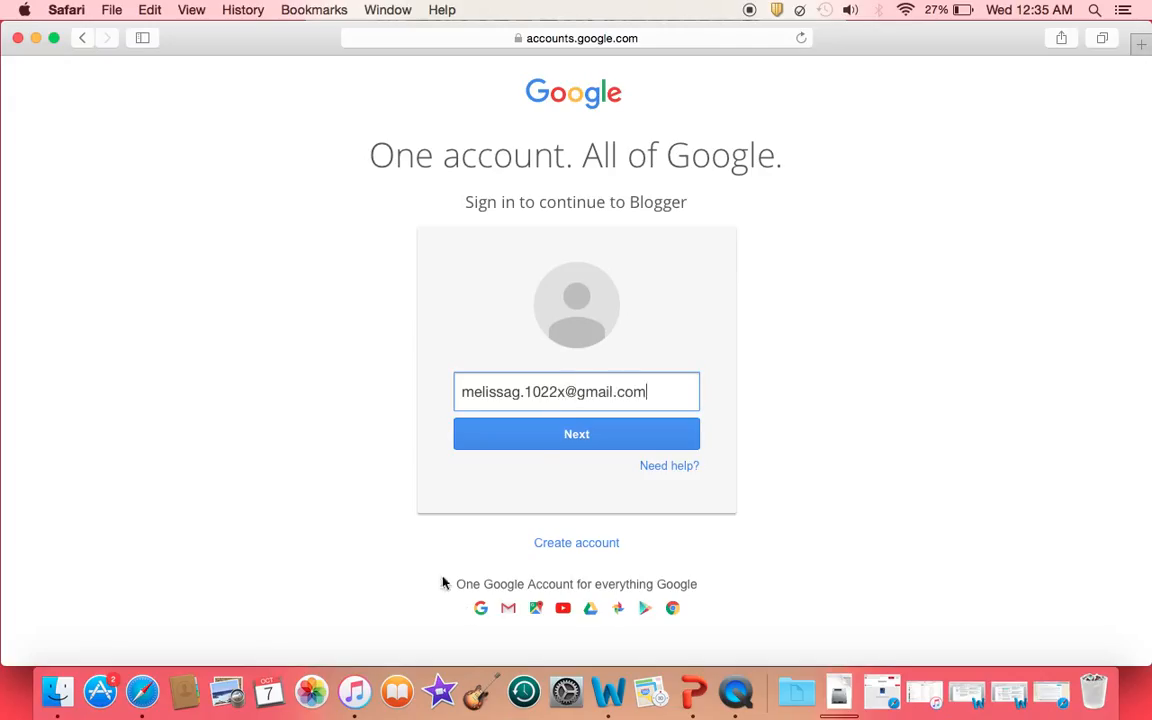
Sign in to Blogger with the account's e-mail address and saved password
{"action": "left_click", "coordinate": [530, 434]}
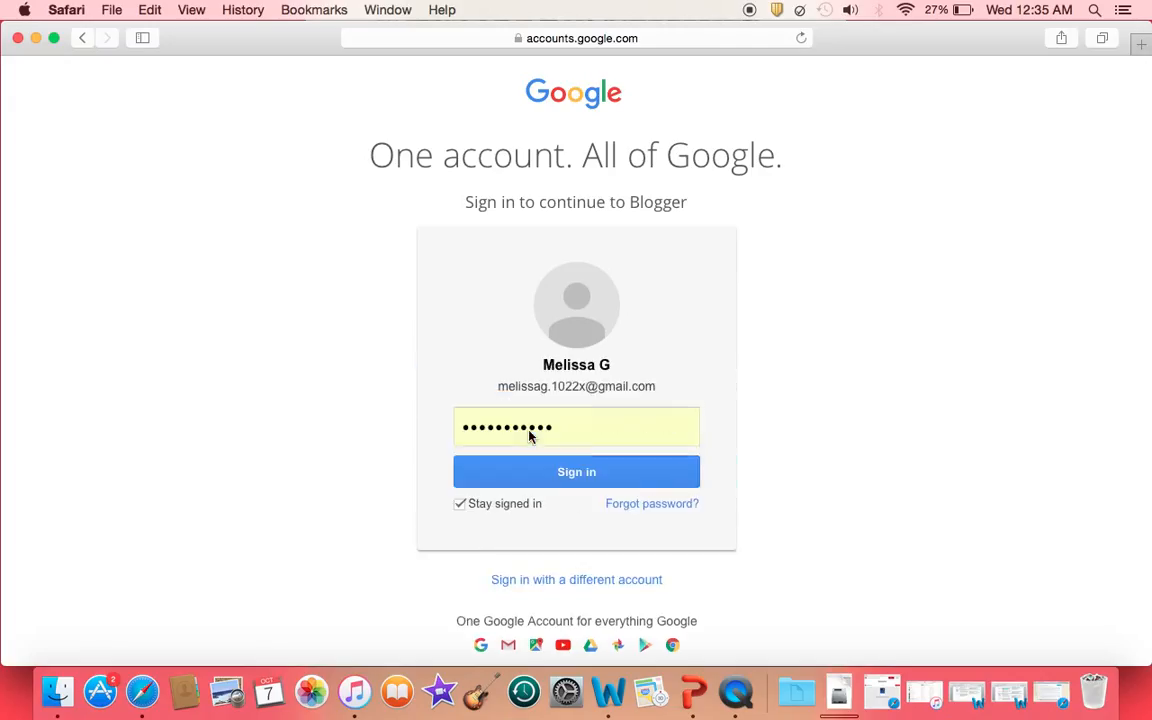
{"action": "left_click", "coordinate": [556, 472]}
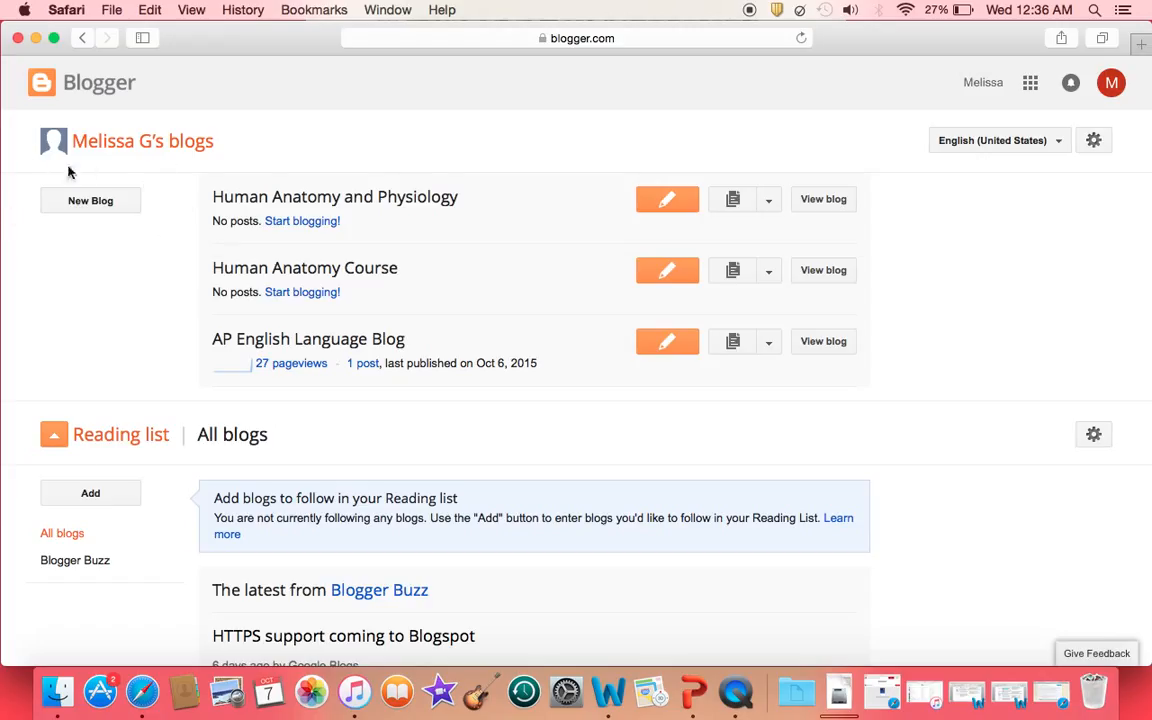
Dismiss the Create a new blog form and open the Human Anatomy and Physiology blog
{"action": "left_click", "coordinate": [90, 201]}
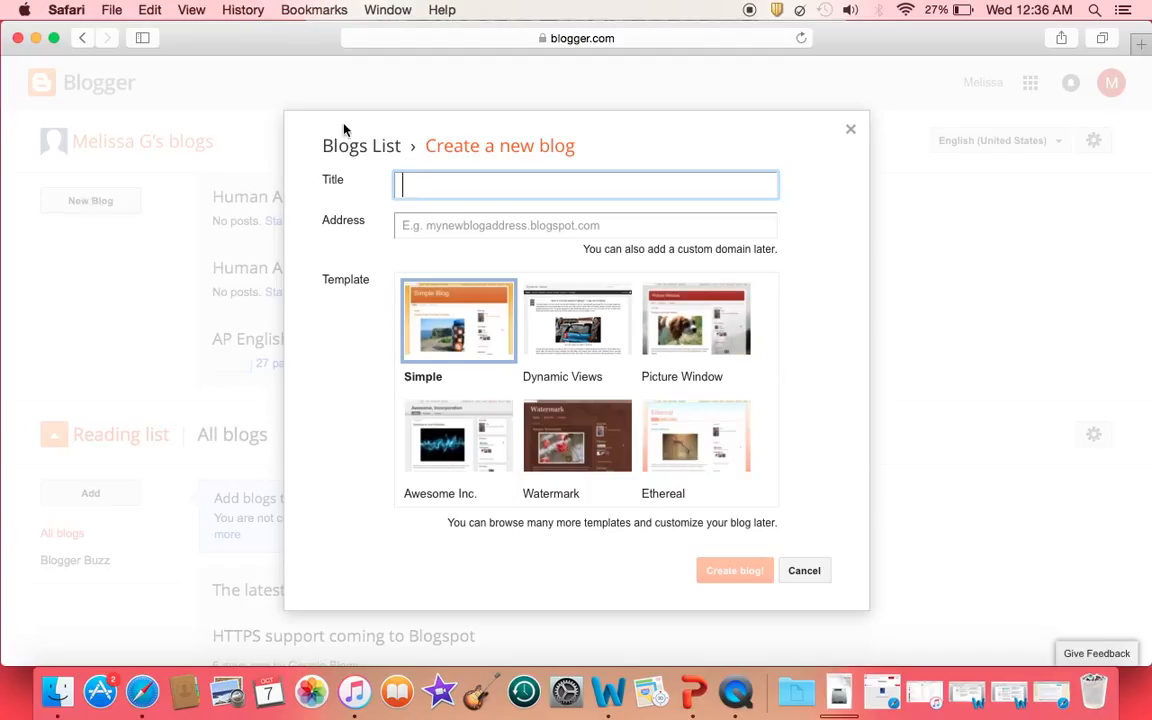
{"action": "left_click", "coordinate": [846, 133]}
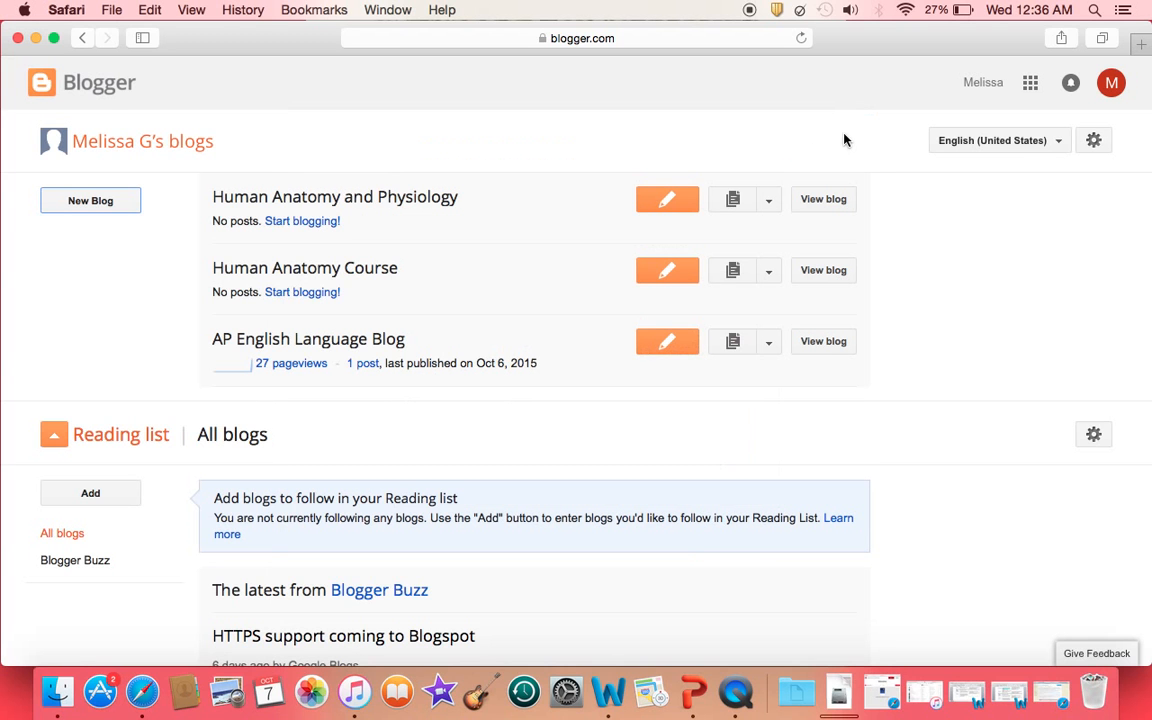
{"action": "left_click", "coordinate": [416, 204]}
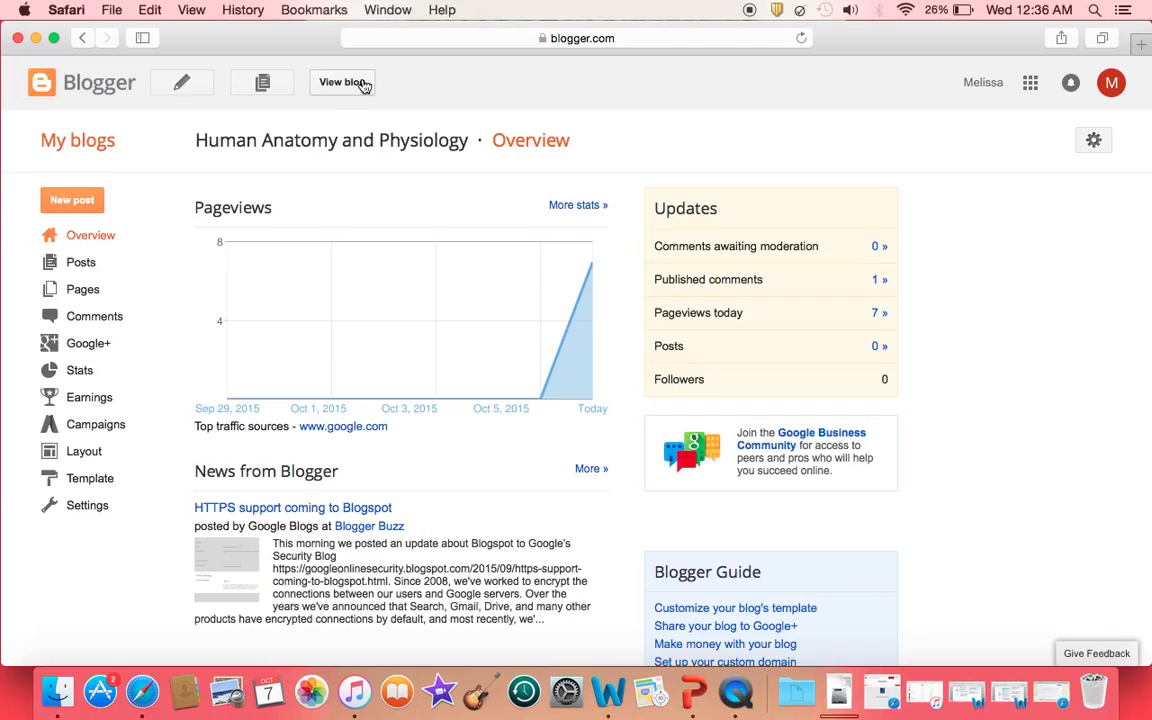
Open the live blog in a new tab and start a blank post from its navbar
{"action": "left_click", "coordinate": [343, 82]}
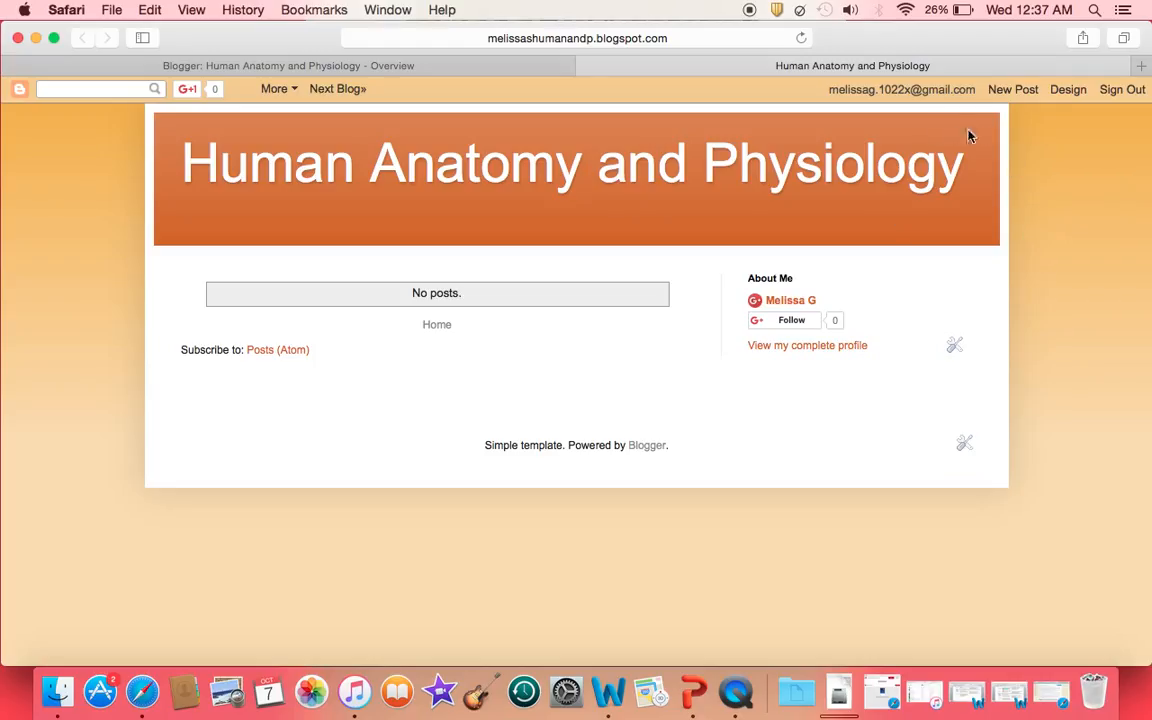
{"action": "left_click", "coordinate": [1003, 91]}
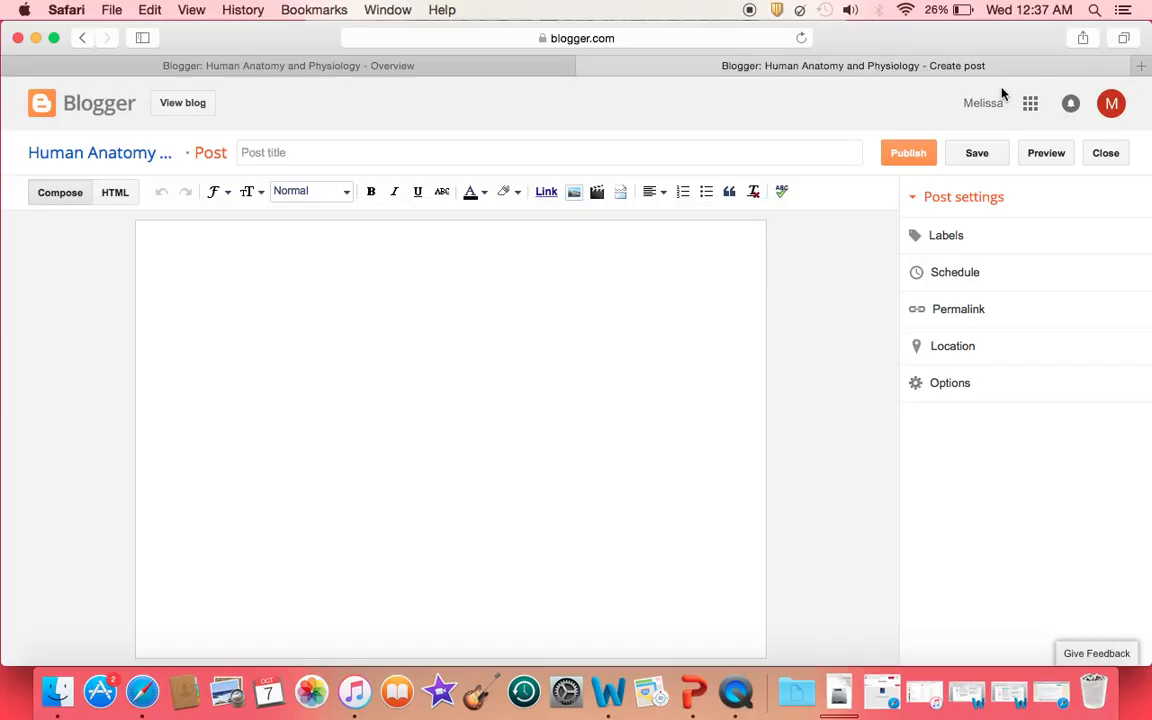
Write 'October 7th, 2015:' and below it 'What did you think of last night's reading assignment?'
{"action": "left_click", "coordinate": [357, 273]}
{"action": "type", "text": "October 7th, 2015:"}
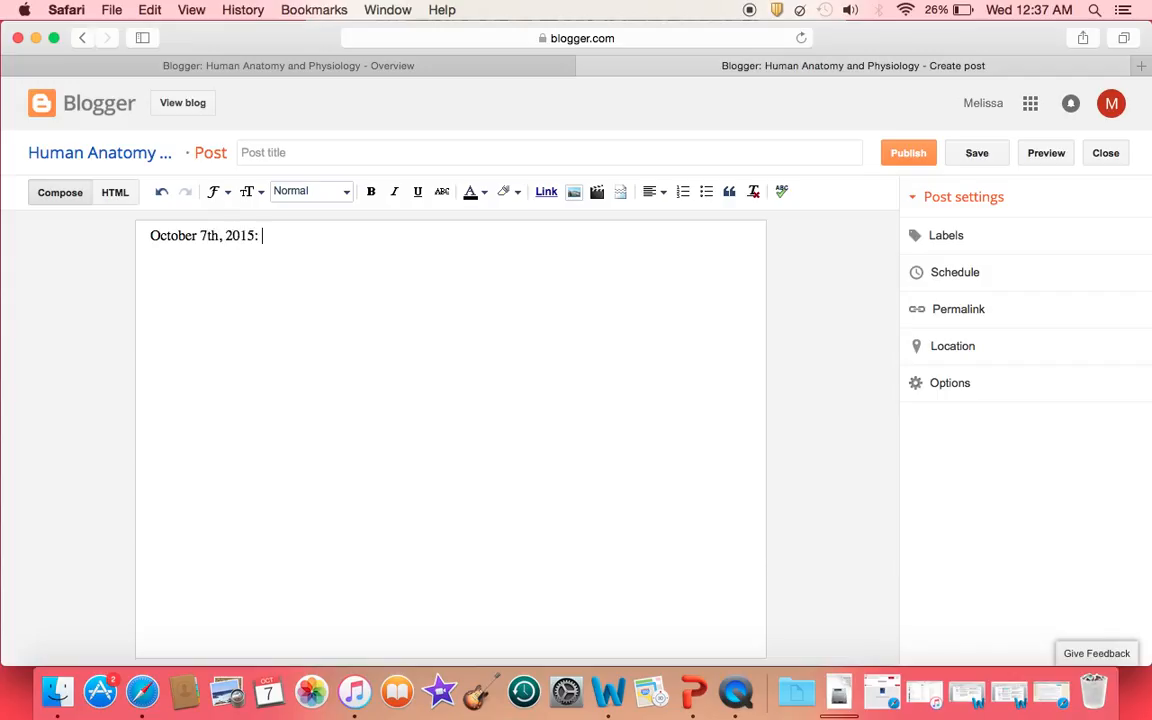
{"action": "key", "text": "Return"}
{"action": "type", "text": "What did you think o"}
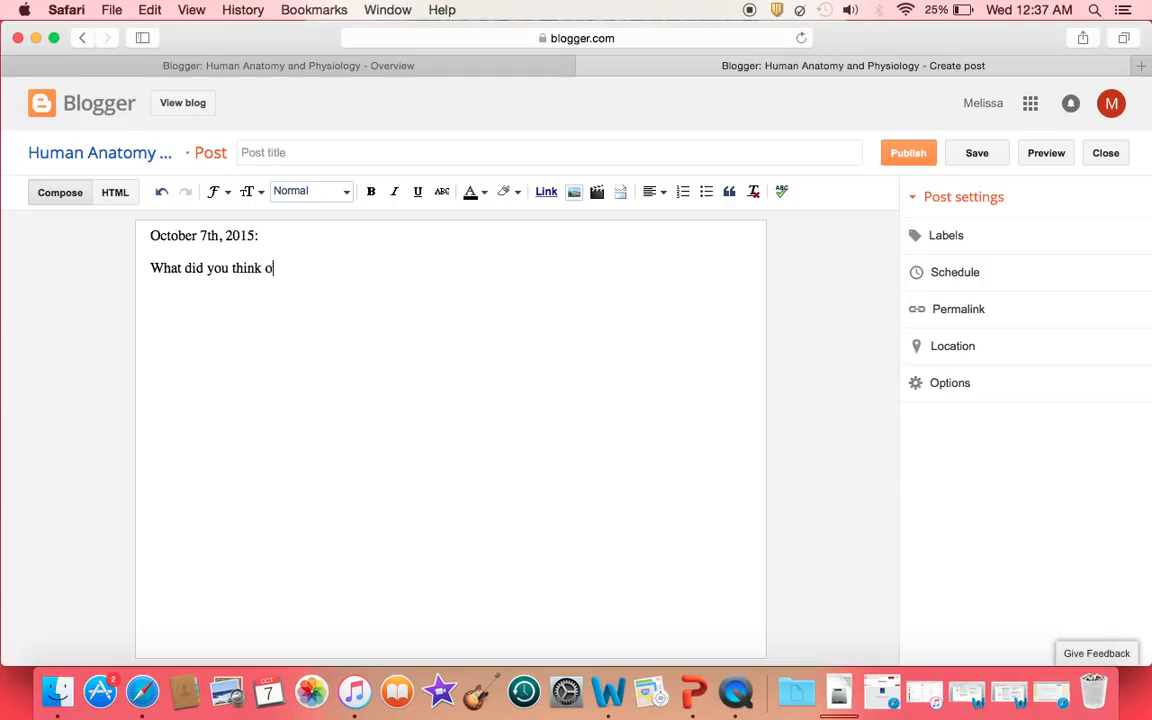
{"action": "type", "text": "f last night's mast"}
{"action": "key", "text": "BackSpace"}
{"action": "key", "text": "BackSpace"}
{"action": "key", "text": "BackSpace"}
{"action": "key", "text": "BackSpace"}
{"action": "type", "text": "reading assignment?"}
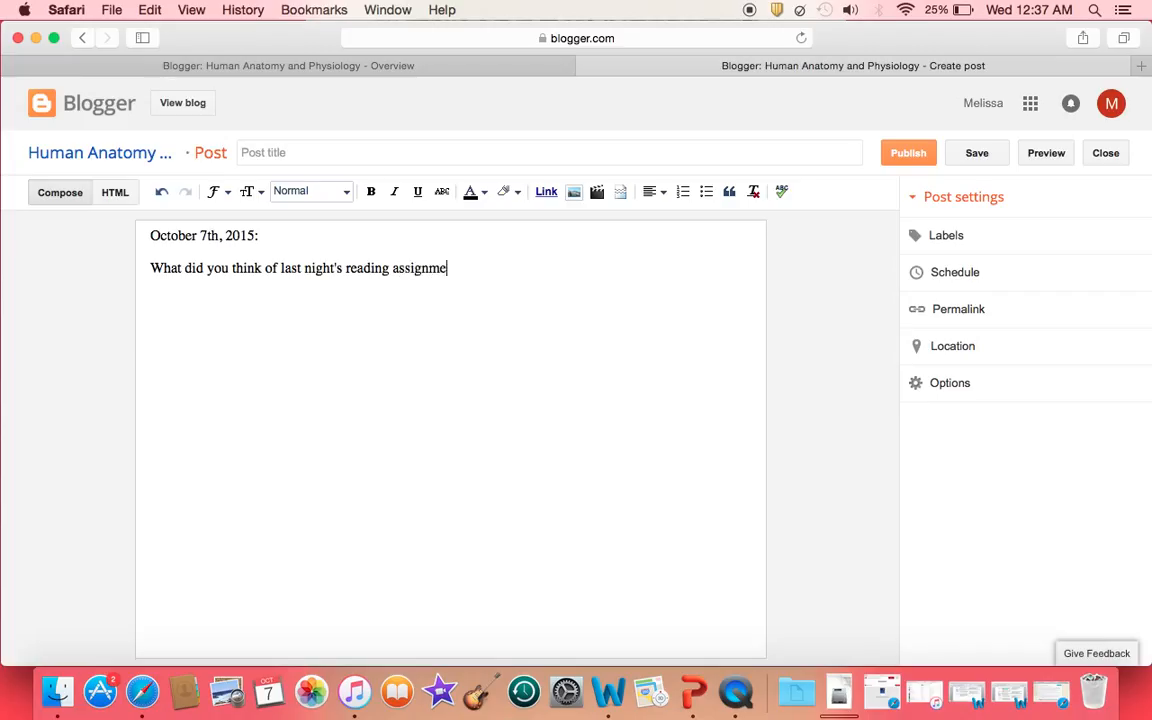
Make the 'October 7th, 2015:' date line bold and underlined, keeping its style and colour
{"action": "left_click_drag", "start_coordinate": [300, 236], "coordinate": [111, 237]}
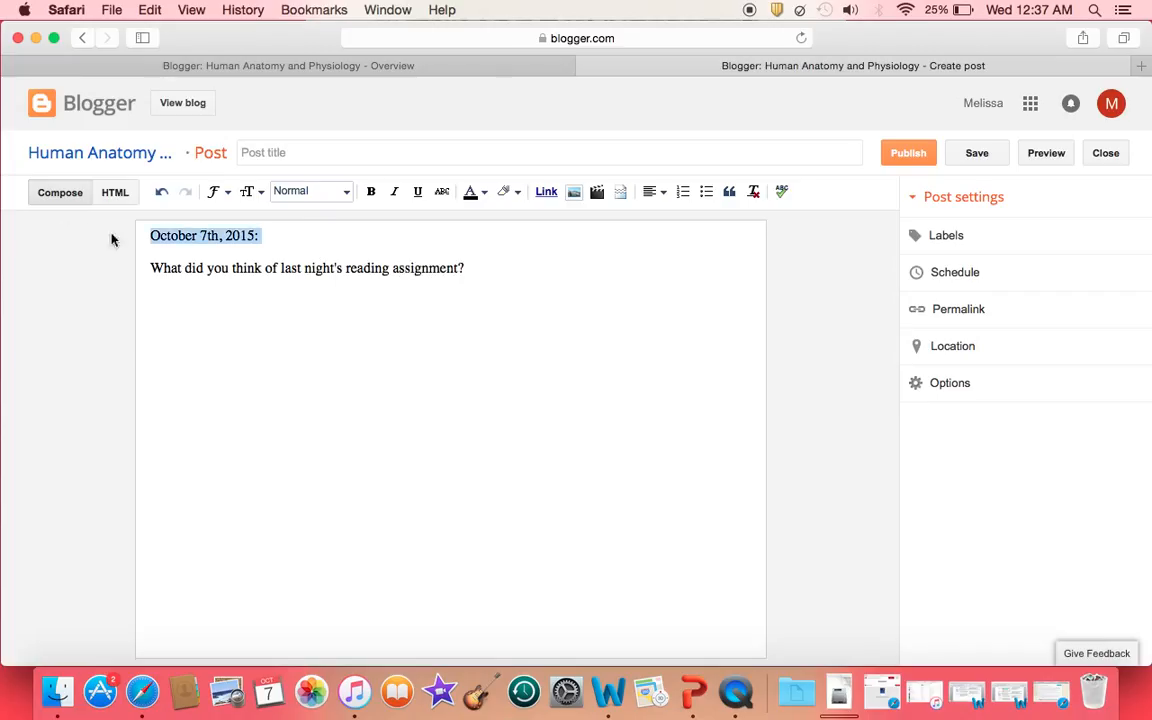
{"action": "left_click", "coordinate": [348, 195]}
{"action": "left_click", "coordinate": [349, 197]}
{"action": "left_click", "coordinate": [370, 195]}
{"action": "left_click", "coordinate": [416, 194]}
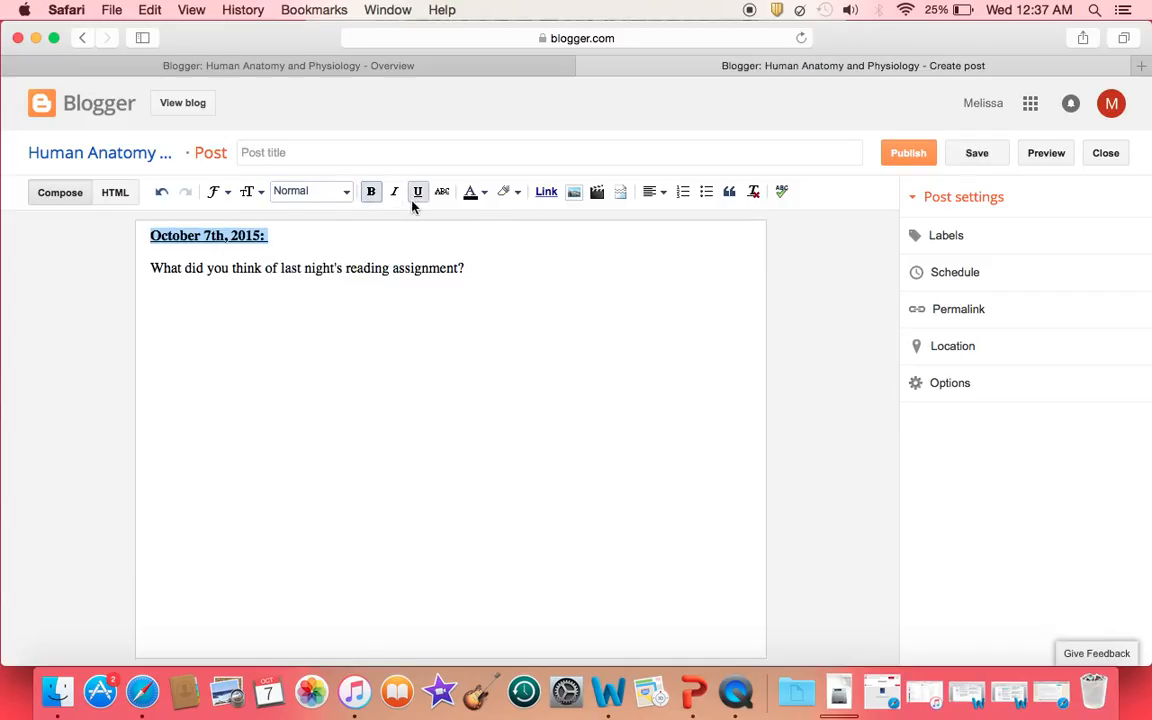
{"action": "left_click", "coordinate": [486, 194]}
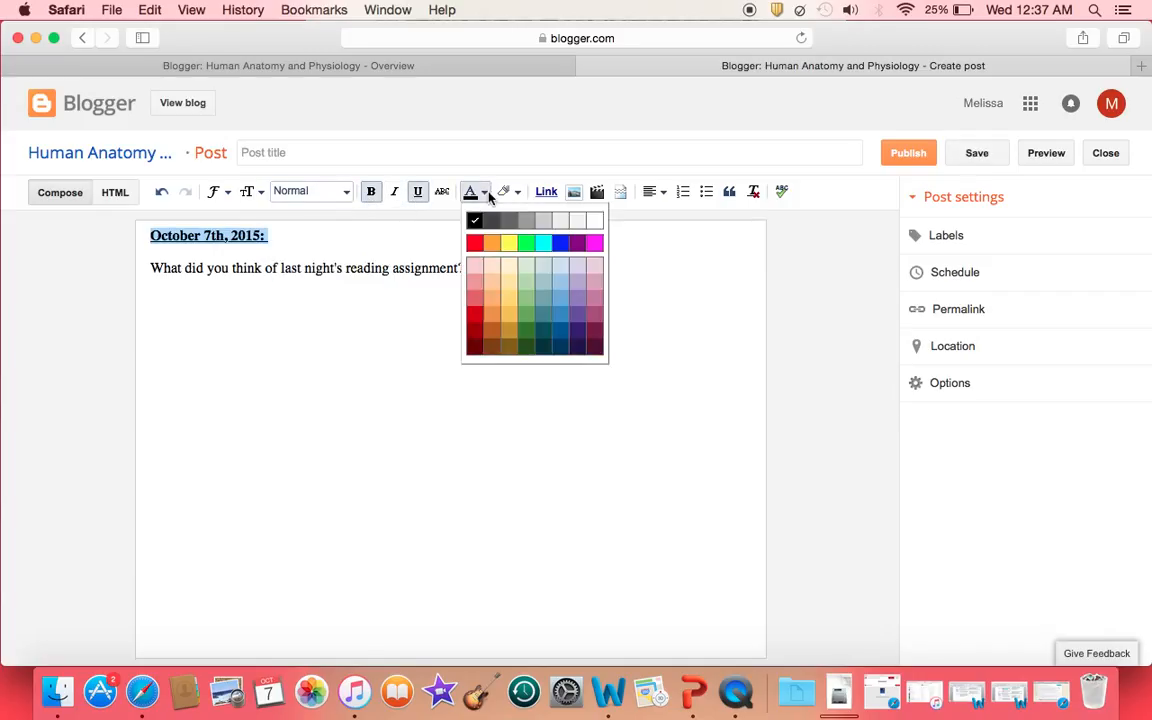
{"action": "left_click", "coordinate": [689, 339]}
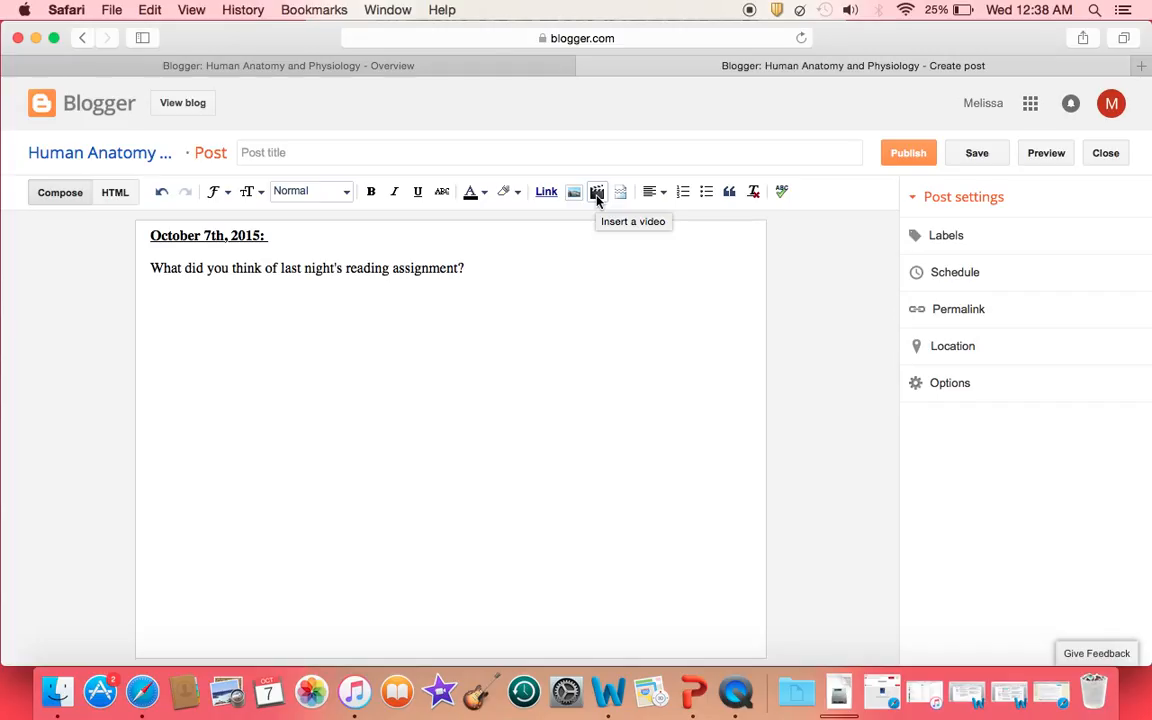
Publish the October 7th discussion post and share it publicly on Google+
{"action": "left_click", "coordinate": [908, 162]}
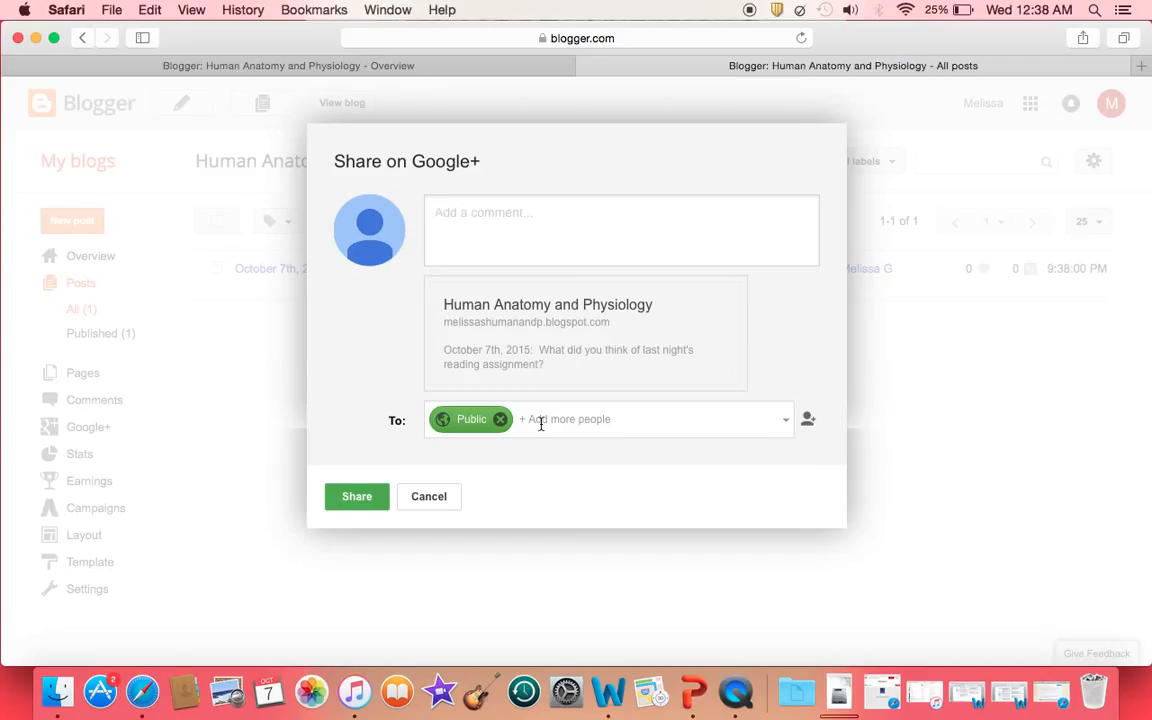
{"action": "left_click", "coordinate": [368, 500]}
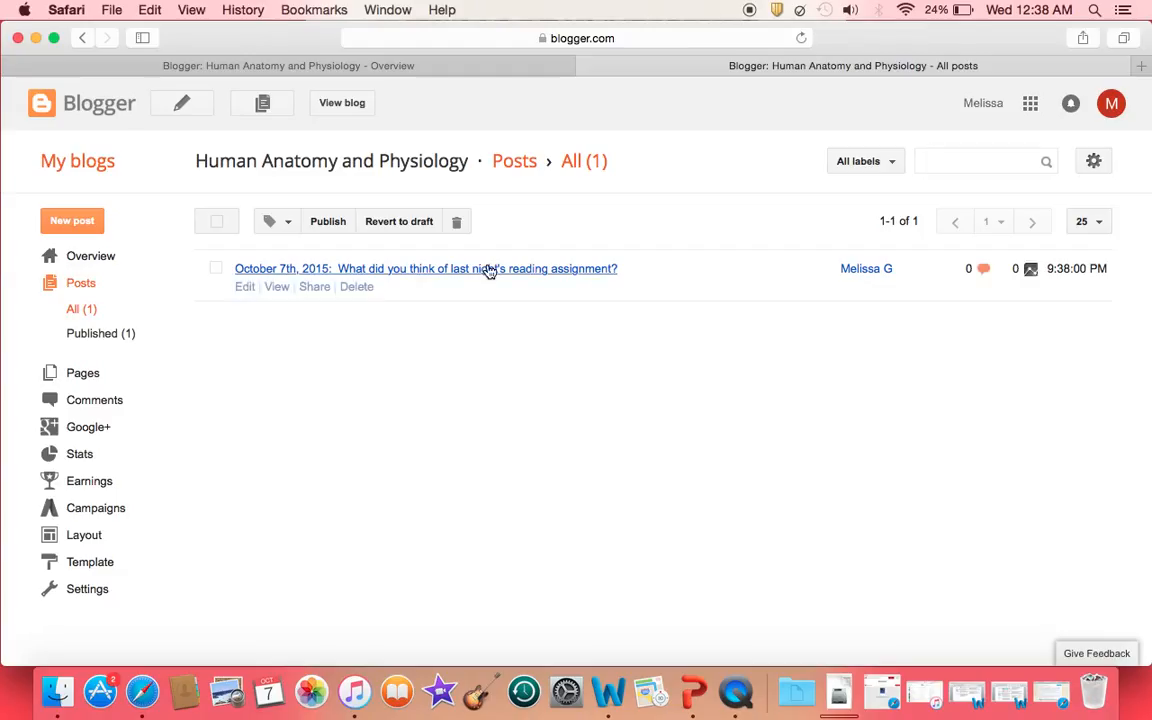
Open the live blogspot page in a new tab to see the published October 7th post
{"action": "mouse_move", "coordinate": [458, 270]}
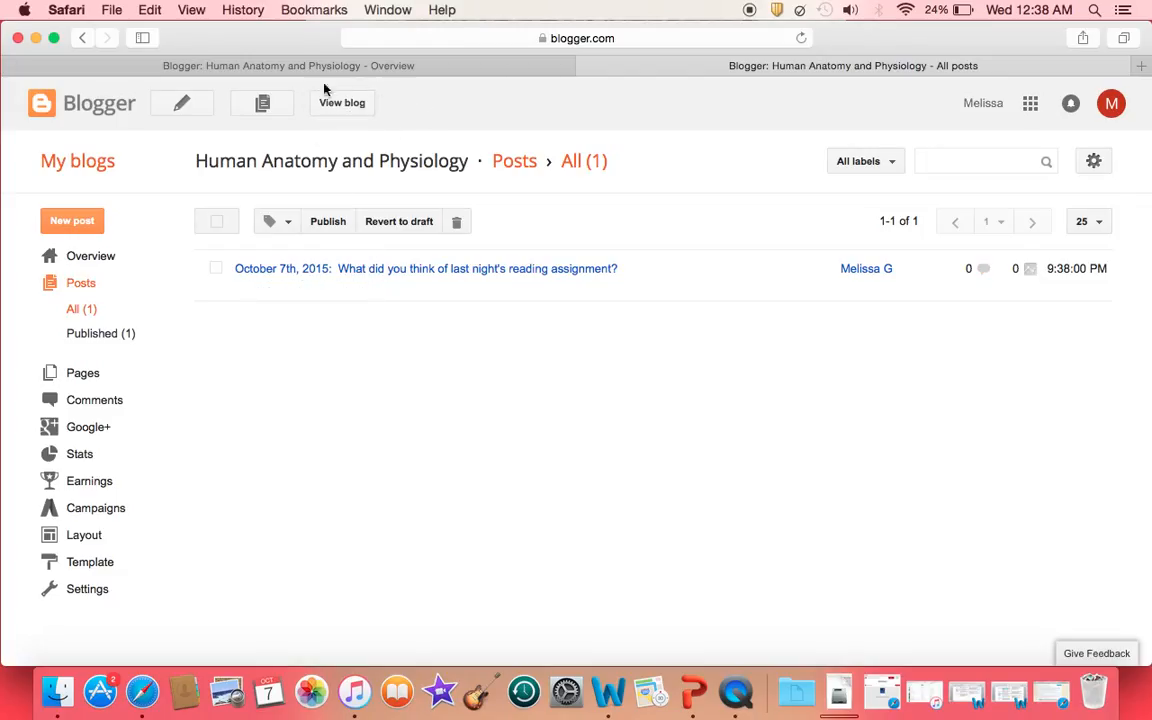
{"action": "left_click", "coordinate": [372, 112]}
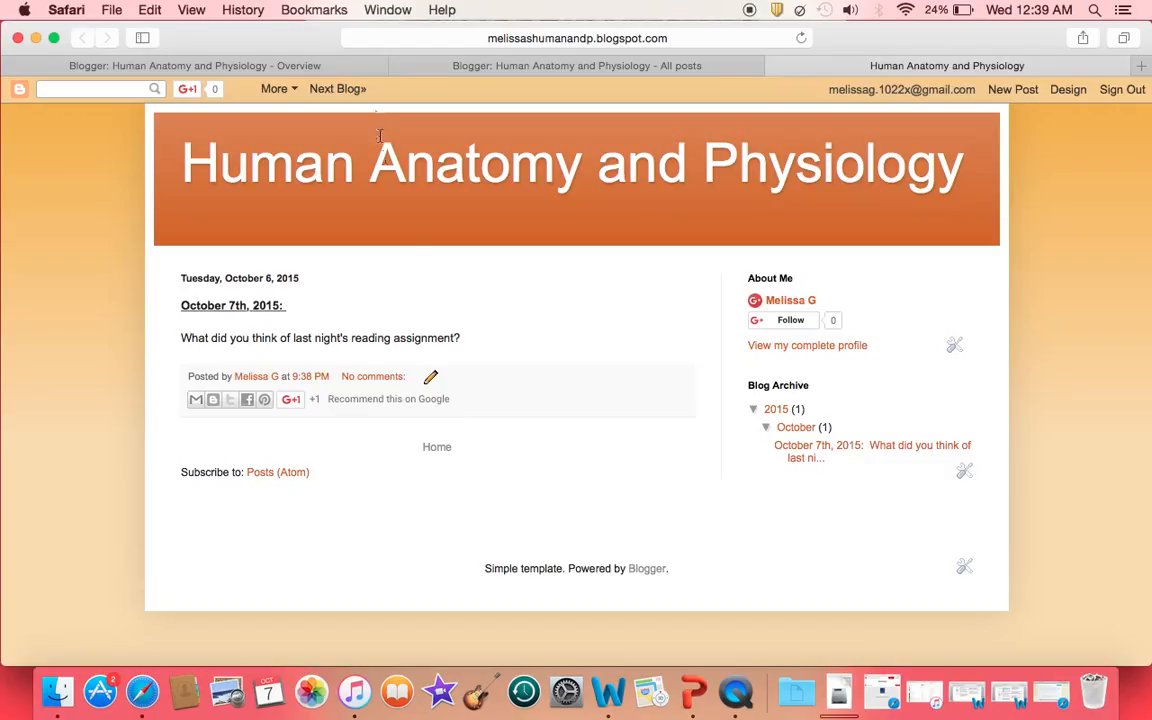
Publish the comment 'I liked it.' on the October 7th post and scroll up to view it
{"action": "left_click", "coordinate": [390, 378]}
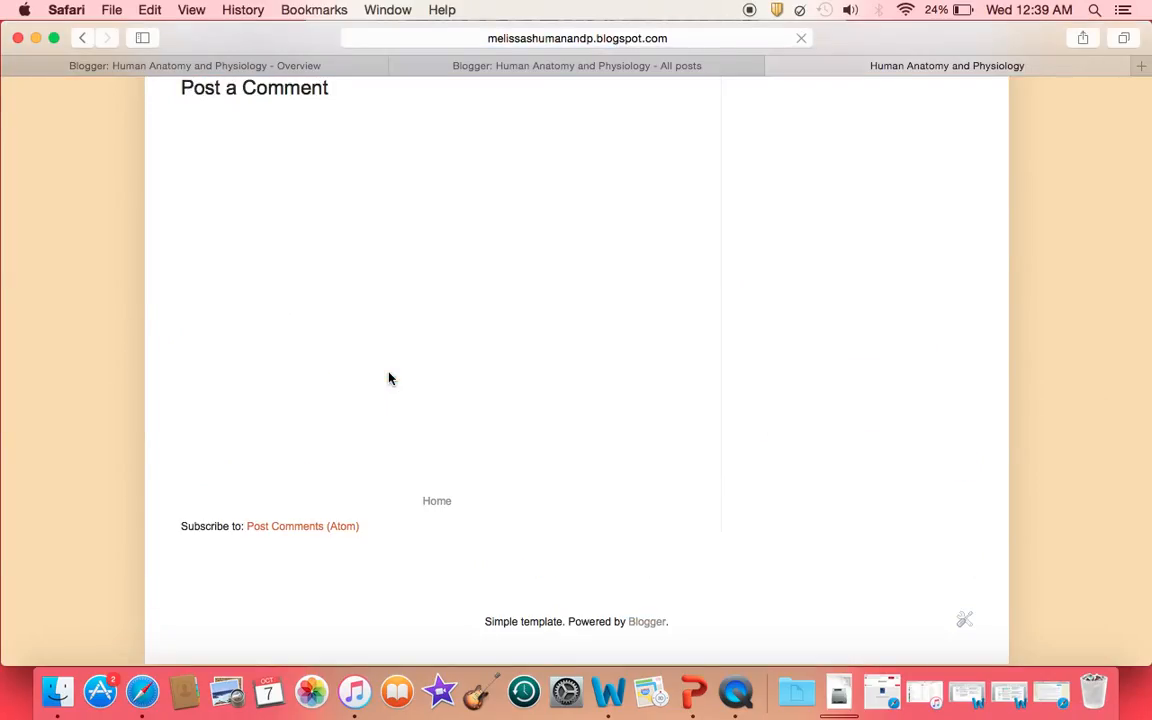
{"action": "left_click", "coordinate": [312, 275]}
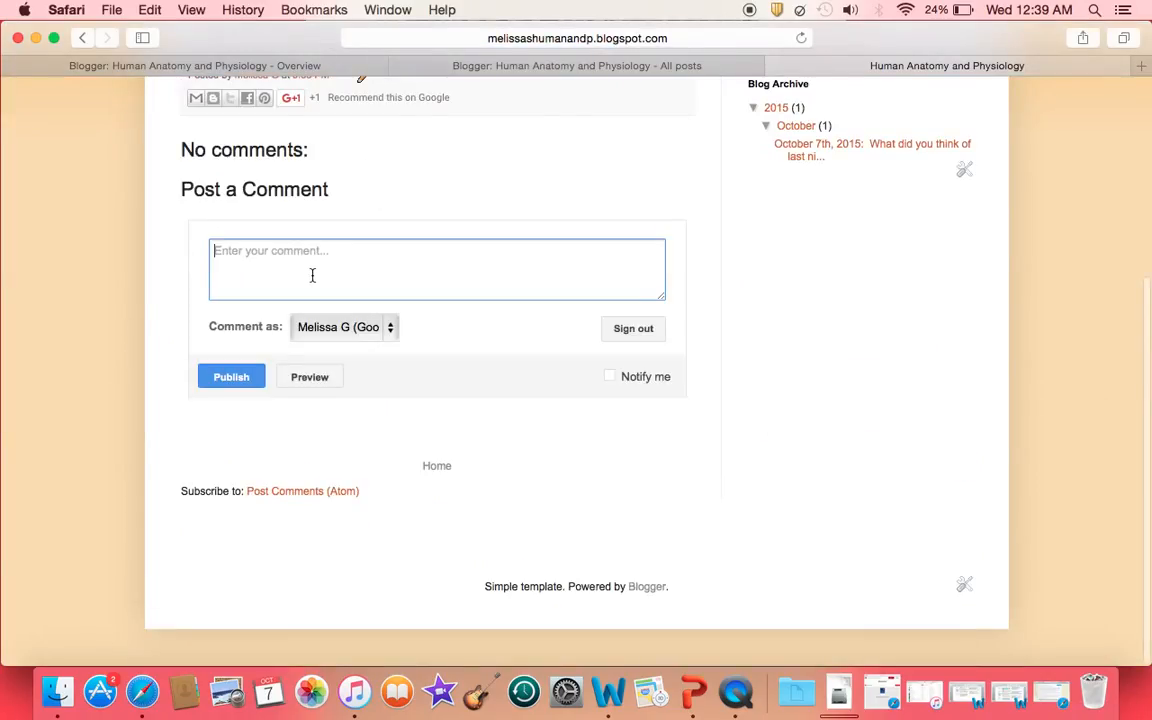
{"action": "type", "text": "I"}
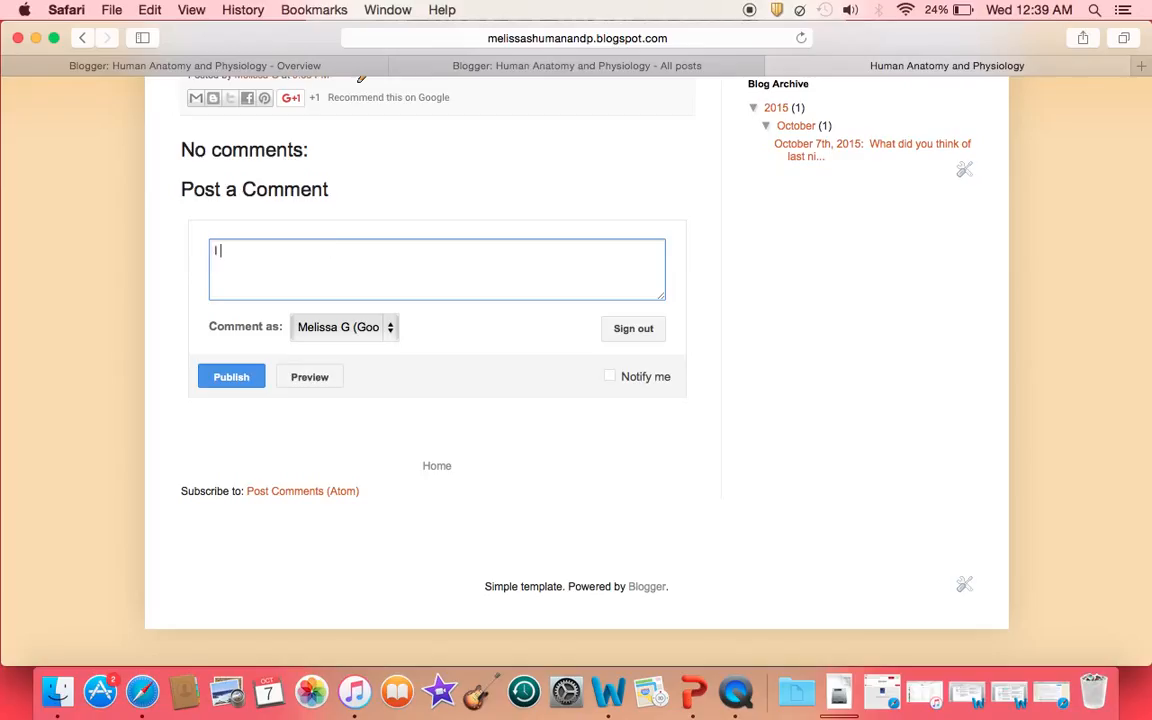
{"action": "type", "text": " liked it."}
{"action": "left_click", "coordinate": [225, 380]}
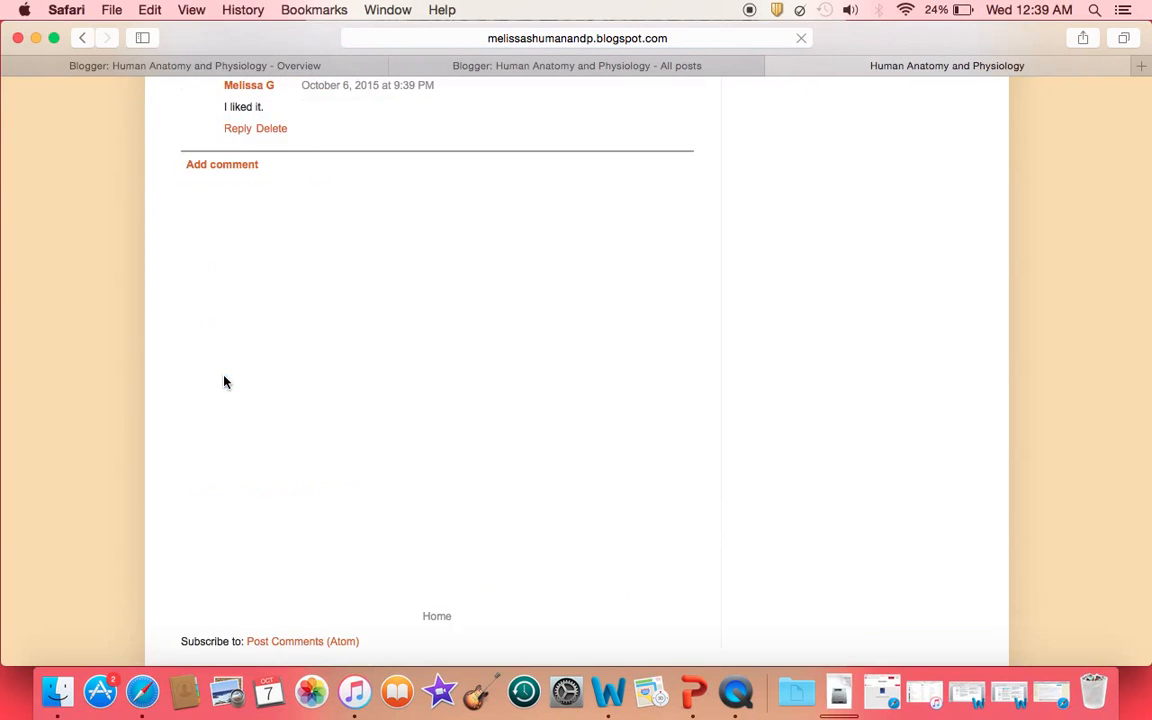
{"action": "scroll", "coordinate": [418, 207], "scroll_direction": "up", "scroll_amount": 5}
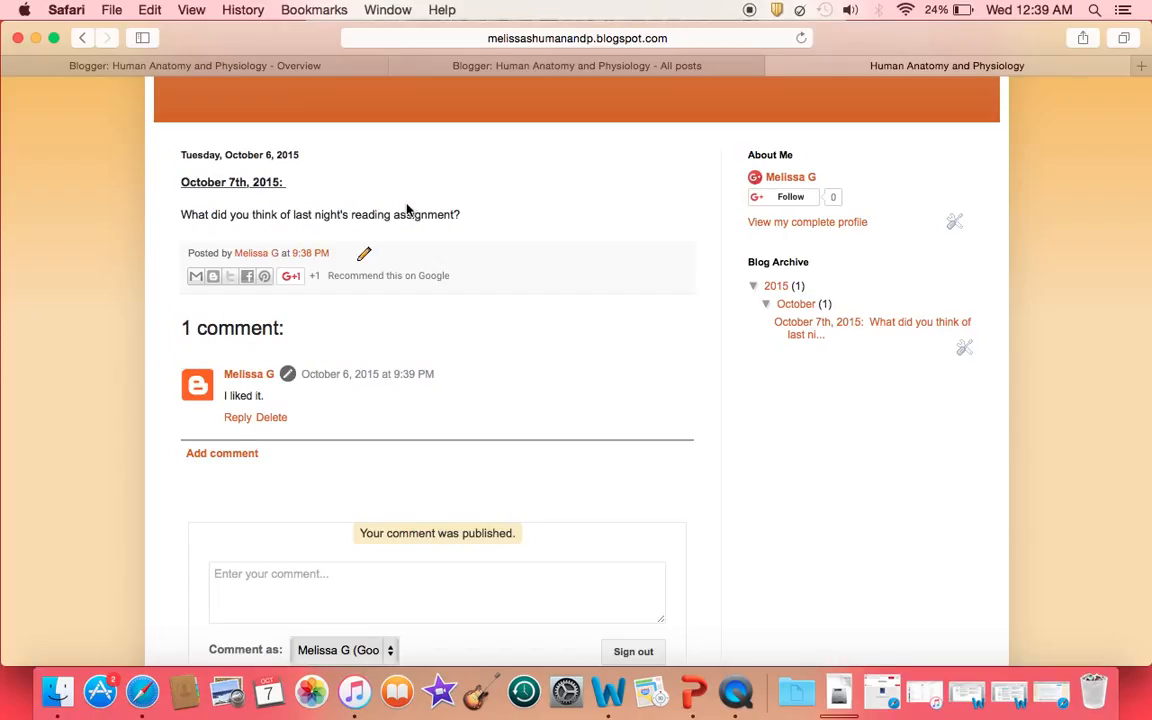
Start a reply to the 'I liked it.' comment, then return to the top of the blog page
{"action": "left_click", "coordinate": [238, 418]}
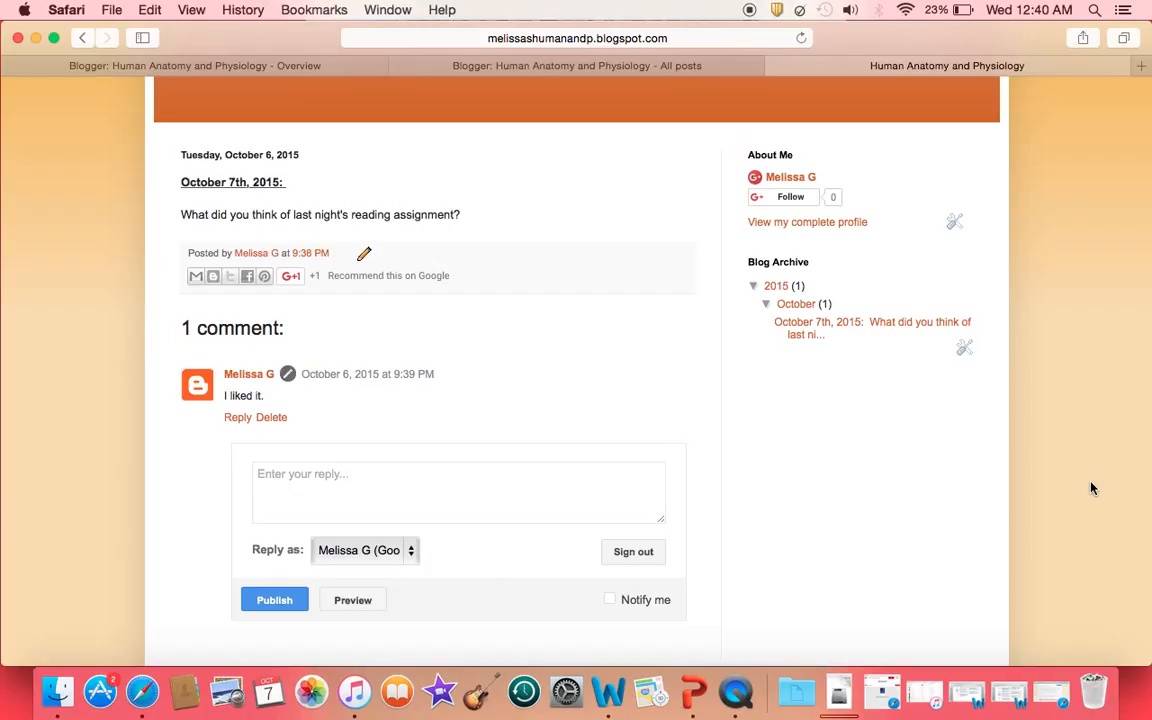
{"action": "scroll", "coordinate": [1092, 488], "scroll_direction": "up", "scroll_amount": 3}
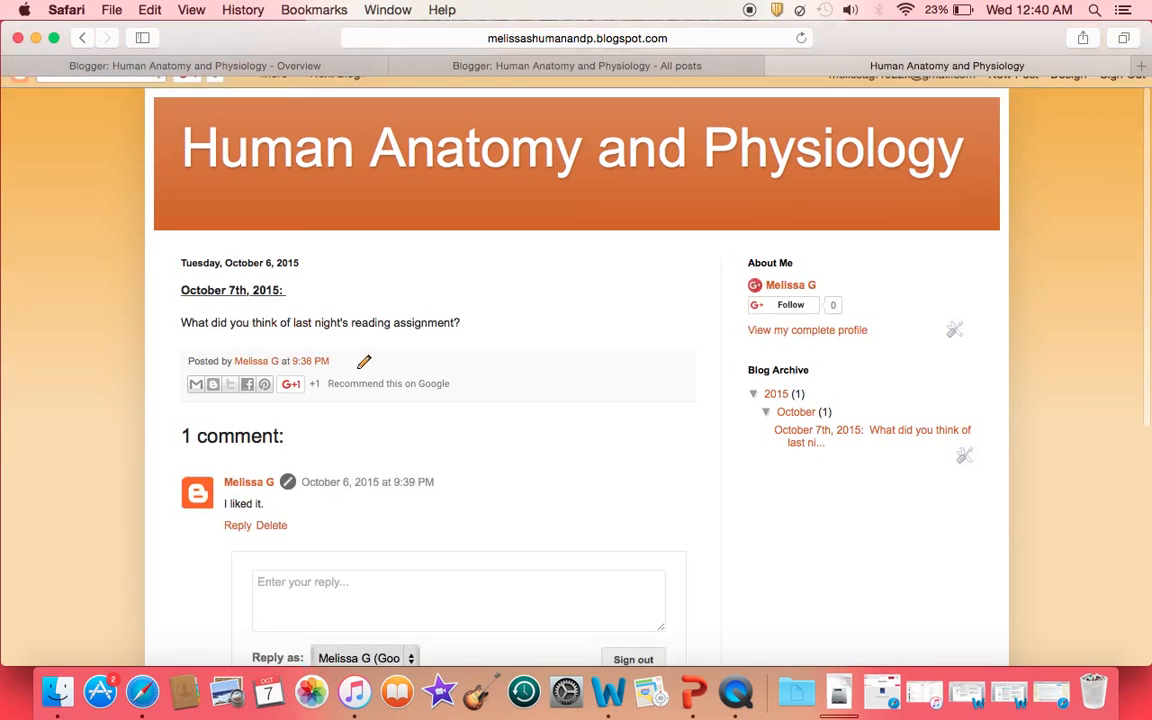